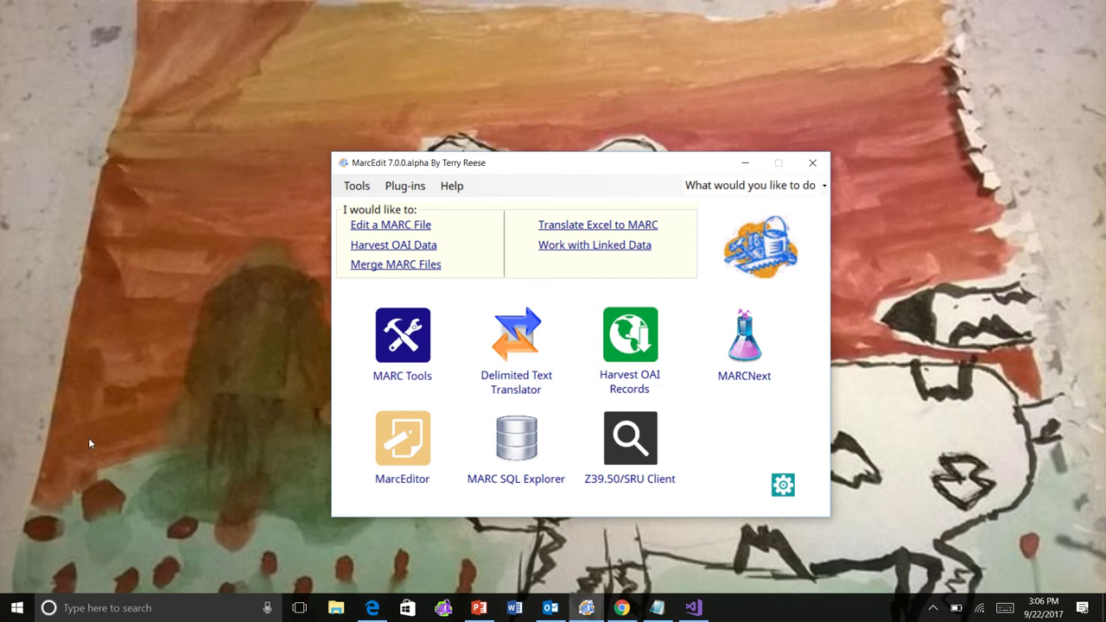
Open MarcEditor and bring up its Alma integration menu
{"action": "left_click", "coordinate": [402, 435]}
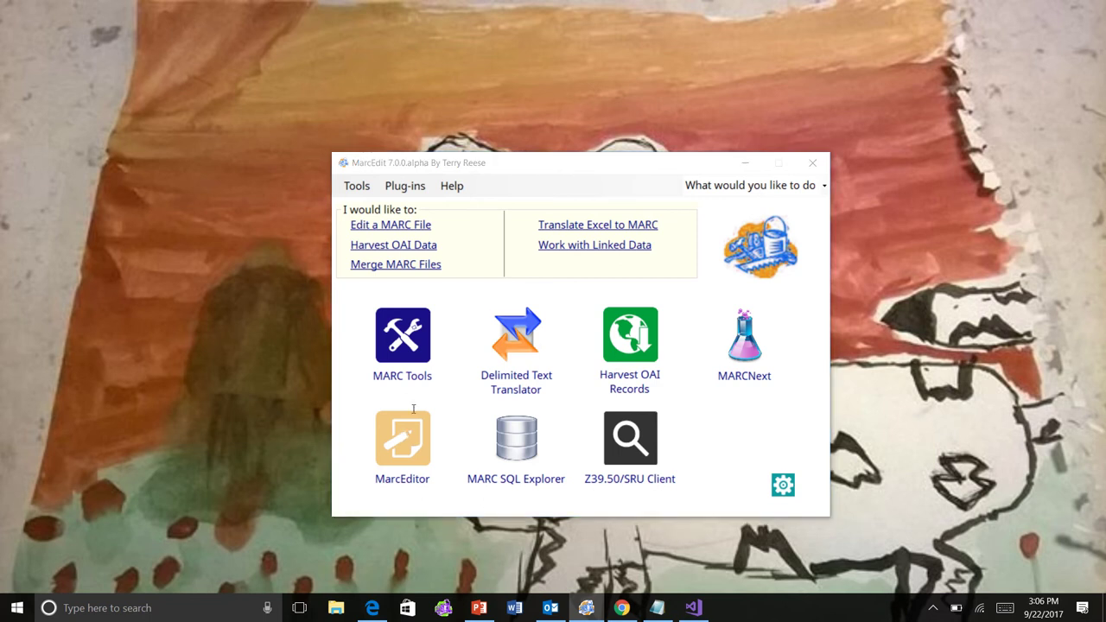
{"action": "left_click", "coordinate": [523, 130]}
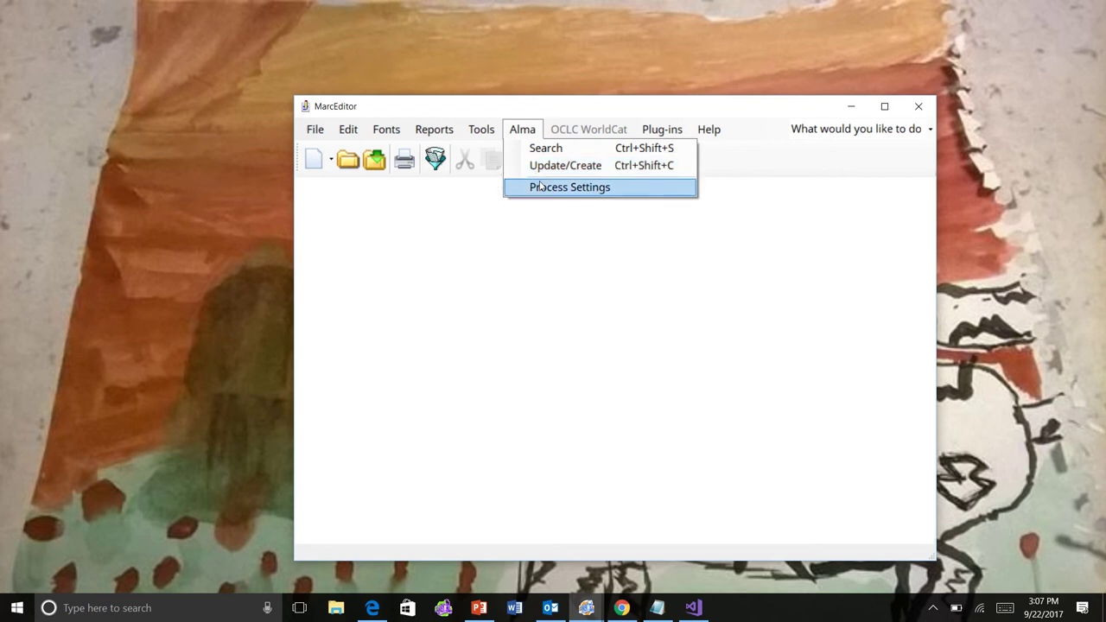
Open Task Manager taller and review the Alma_post_process list's DELETE/ADD 500 tasks, then close the editor
{"action": "mouse_move", "coordinate": [480, 129]}
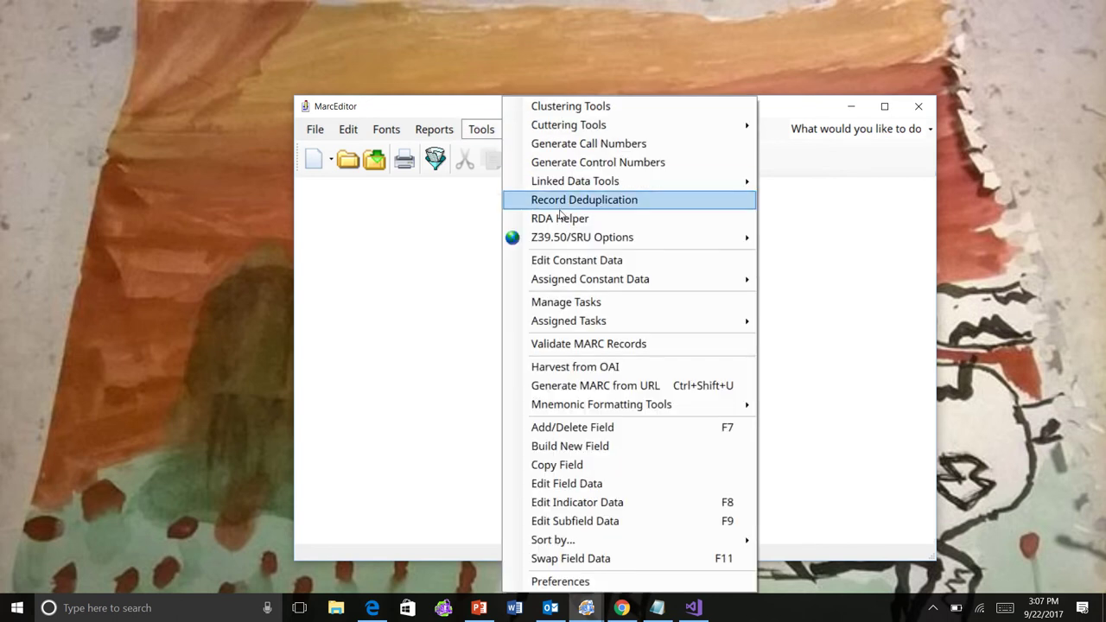
{"action": "left_click", "coordinate": [576, 309]}
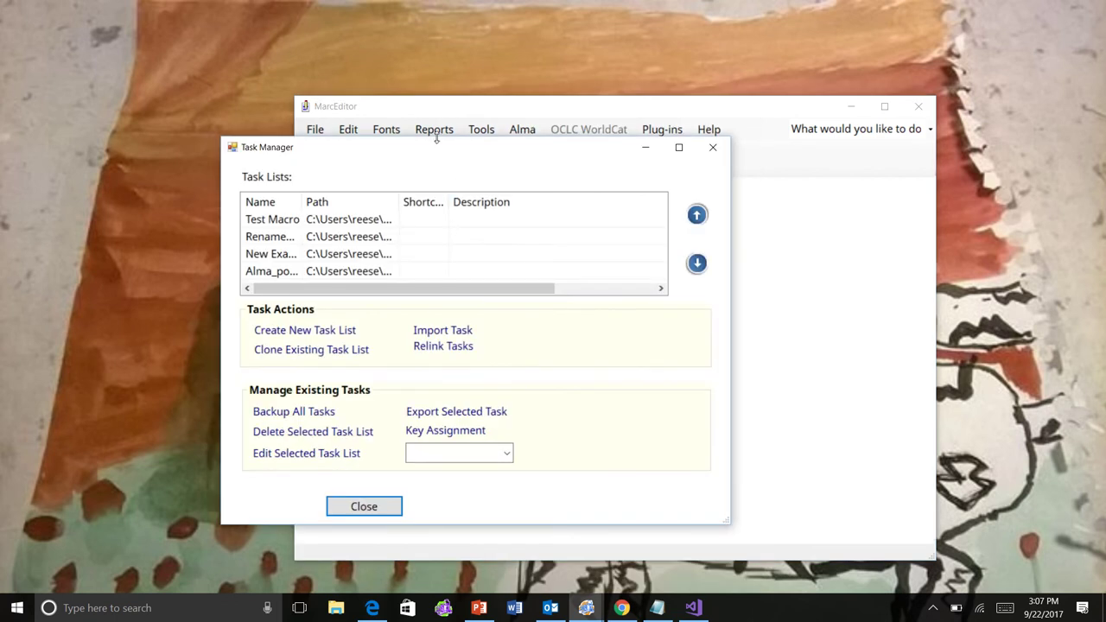
{"action": "left_click_drag", "start_coordinate": [437, 138], "coordinate": [442, 59]}
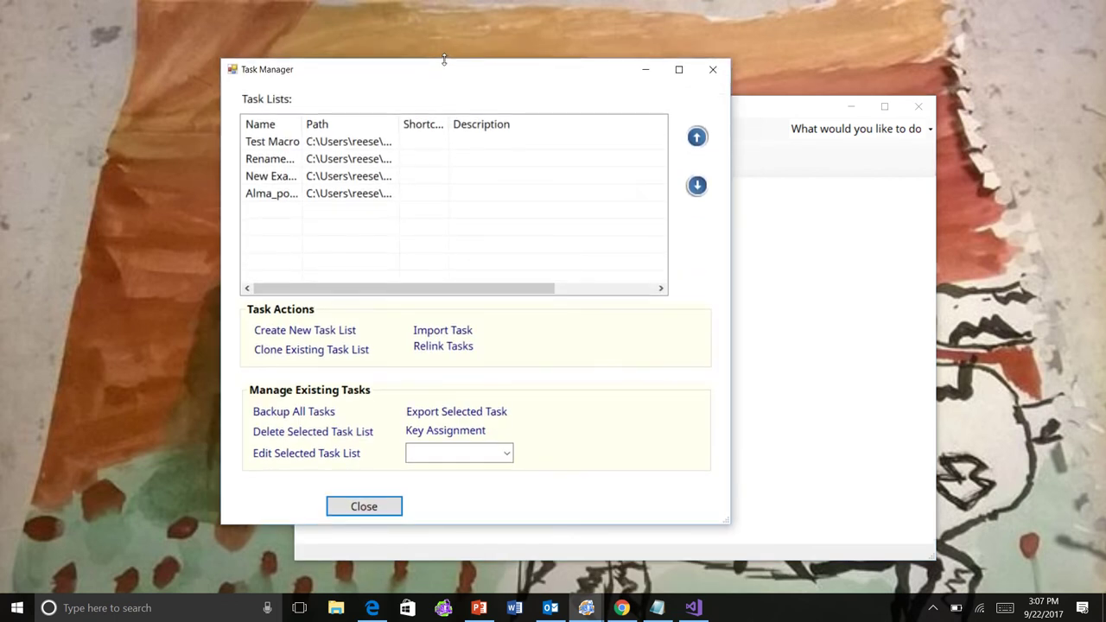
{"action": "double_click", "coordinate": [362, 193]}
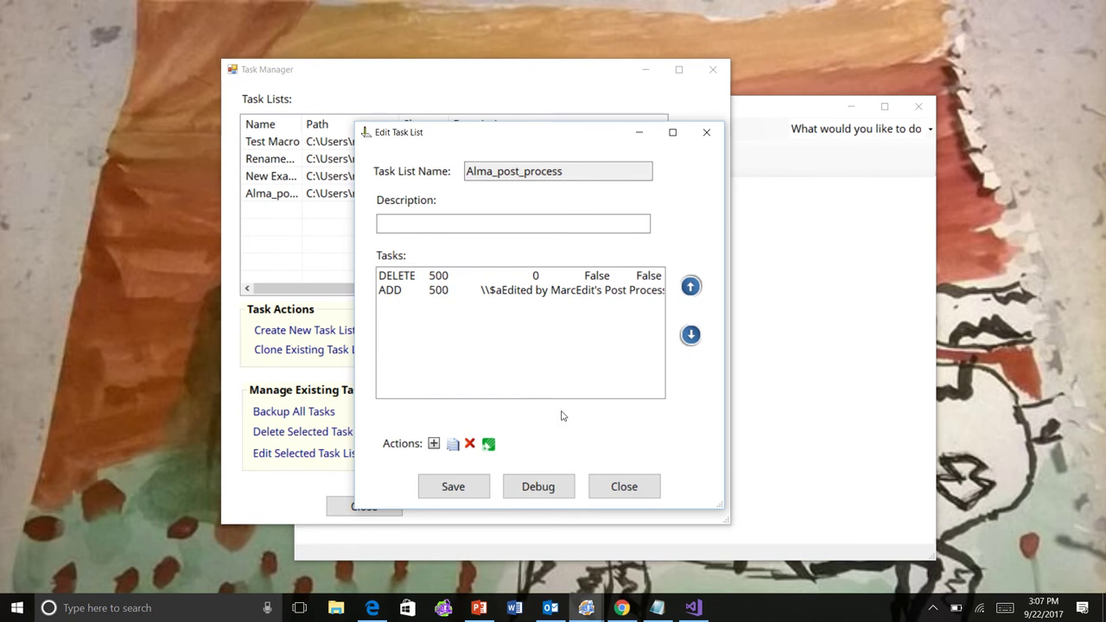
{"action": "left_click", "coordinate": [619, 493]}
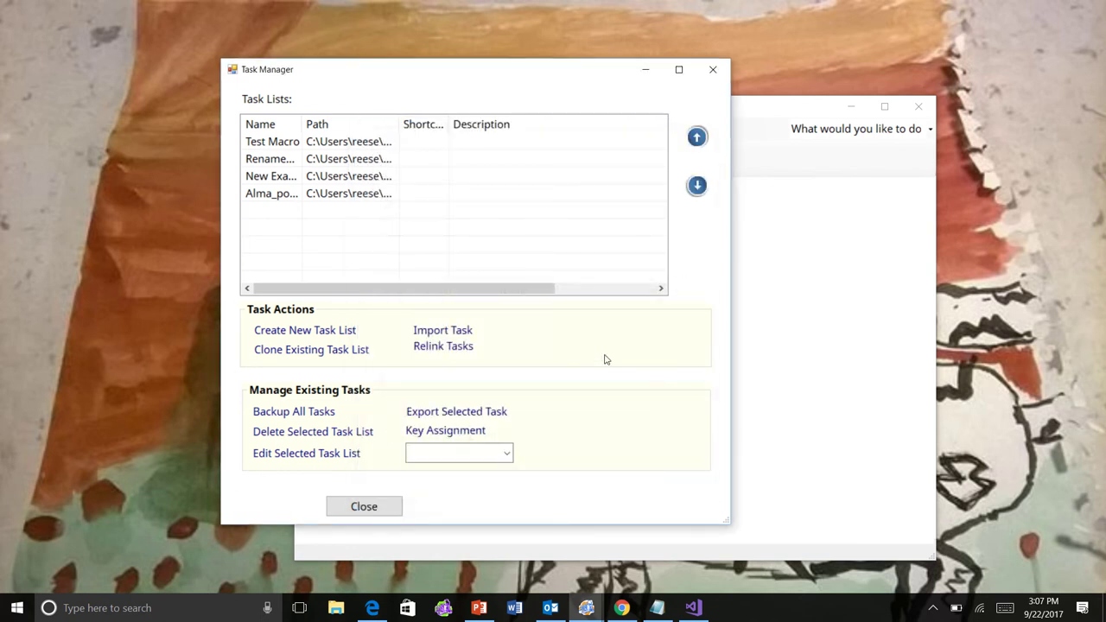
Search the Alma catalogue for title 135 and download result 0 into MarcEditor
{"action": "left_click", "coordinate": [389, 502]}
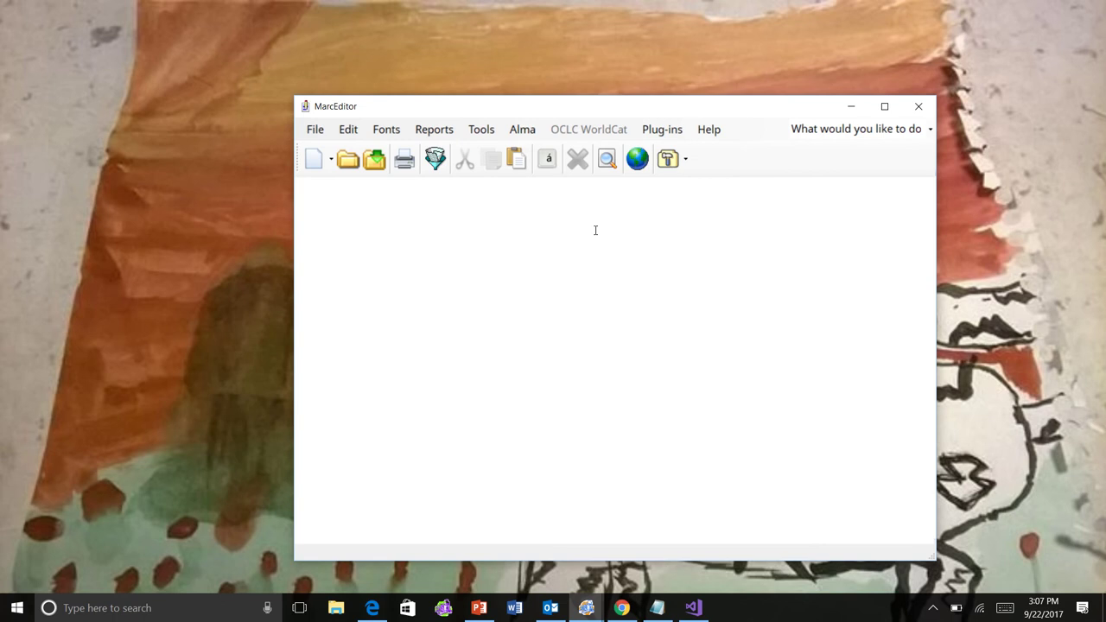
{"action": "left_click", "coordinate": [528, 134]}
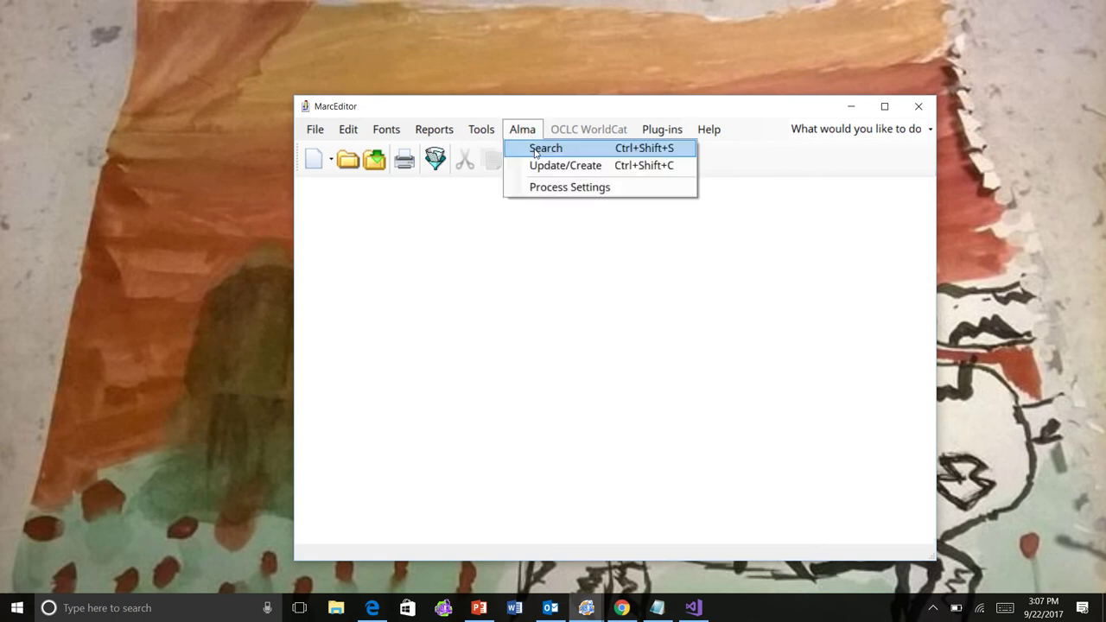
{"action": "left_click", "coordinate": [534, 149]}
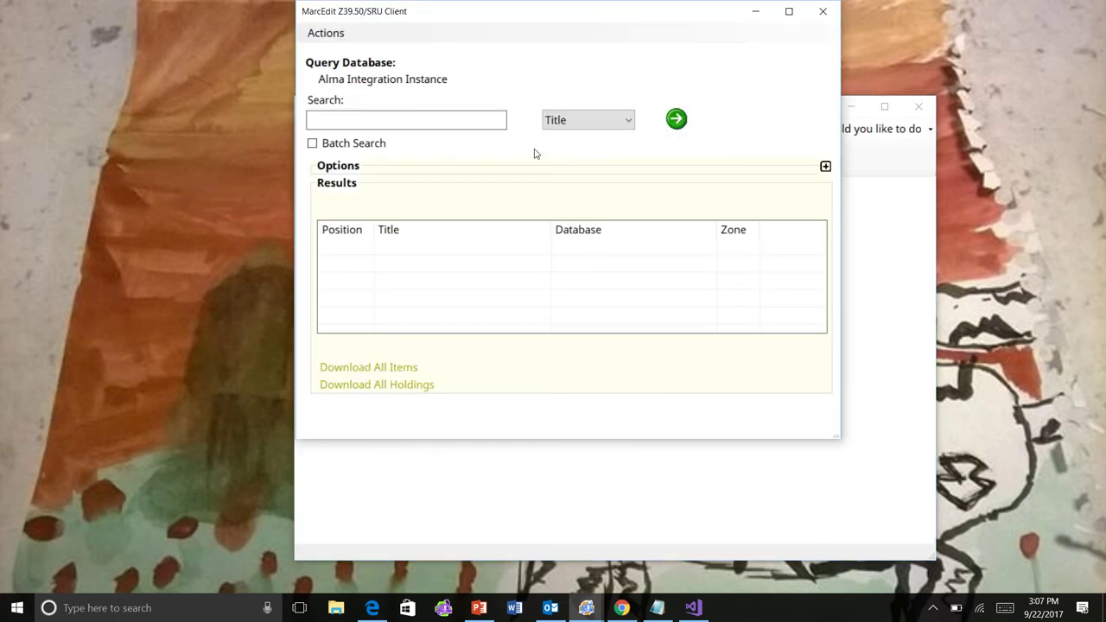
{"action": "type", "text": "135"}
{"action": "left_click", "coordinate": [825, 168]}
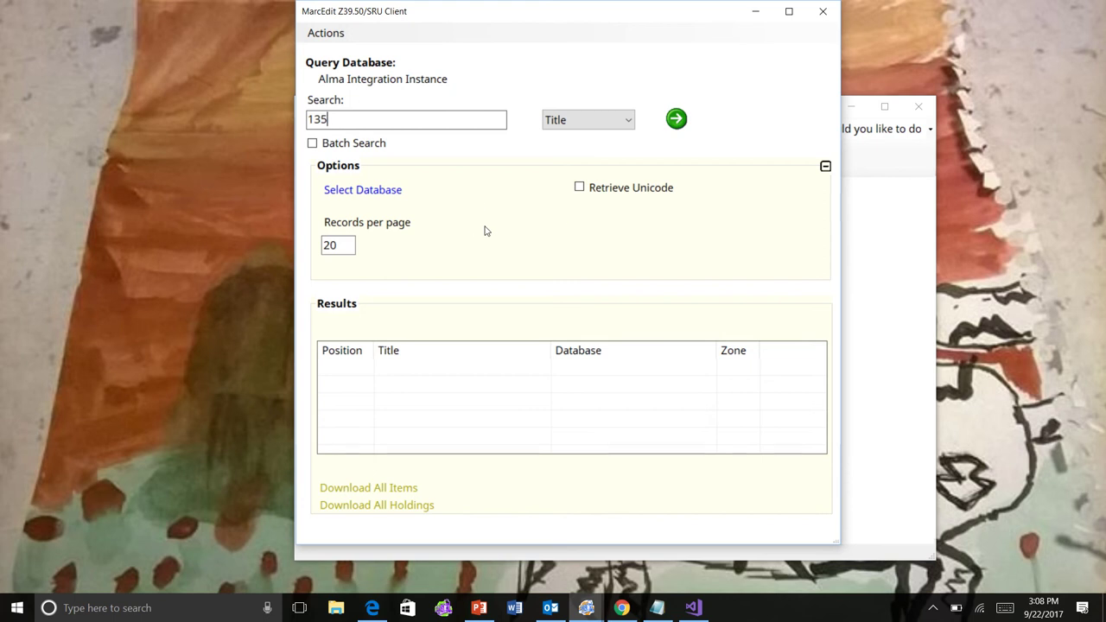
{"action": "left_click", "coordinate": [827, 168]}
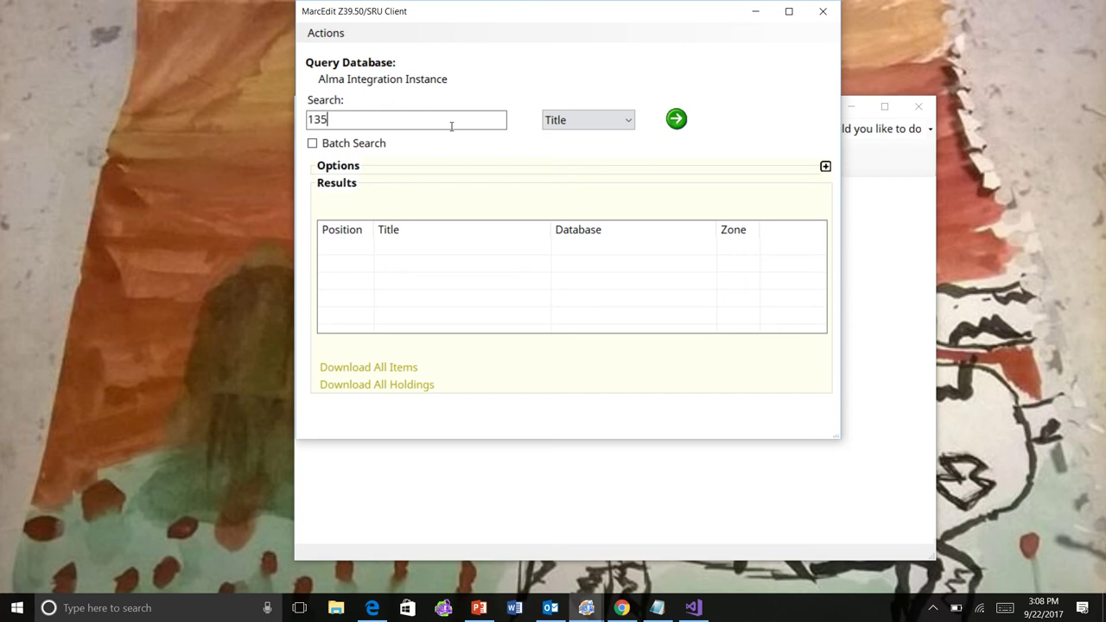
{"action": "left_click", "coordinate": [677, 121]}
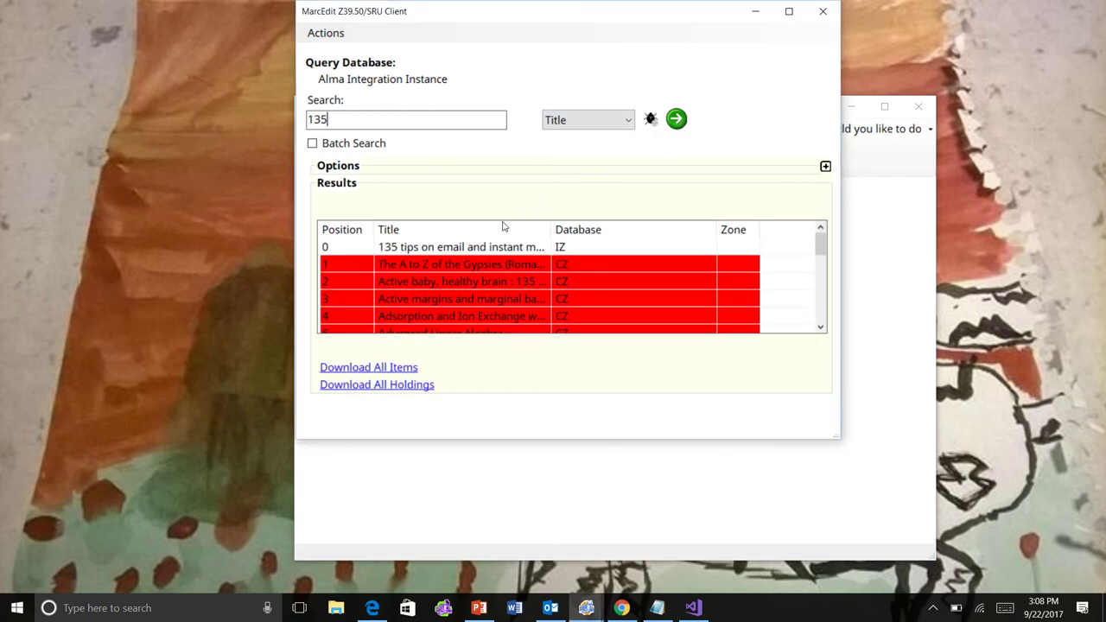
{"action": "double_click", "coordinate": [481, 246]}
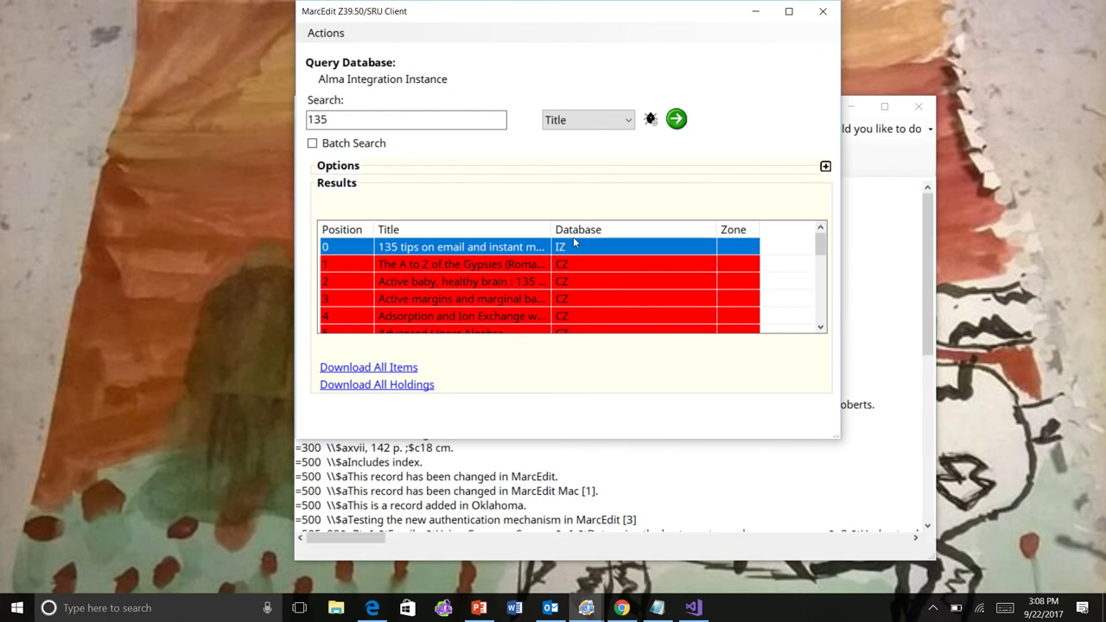
{"action": "left_click", "coordinate": [823, 13]}
{"action": "scroll", "coordinate": [653, 364], "scroll_direction": "down", "scroll_amount": 5}
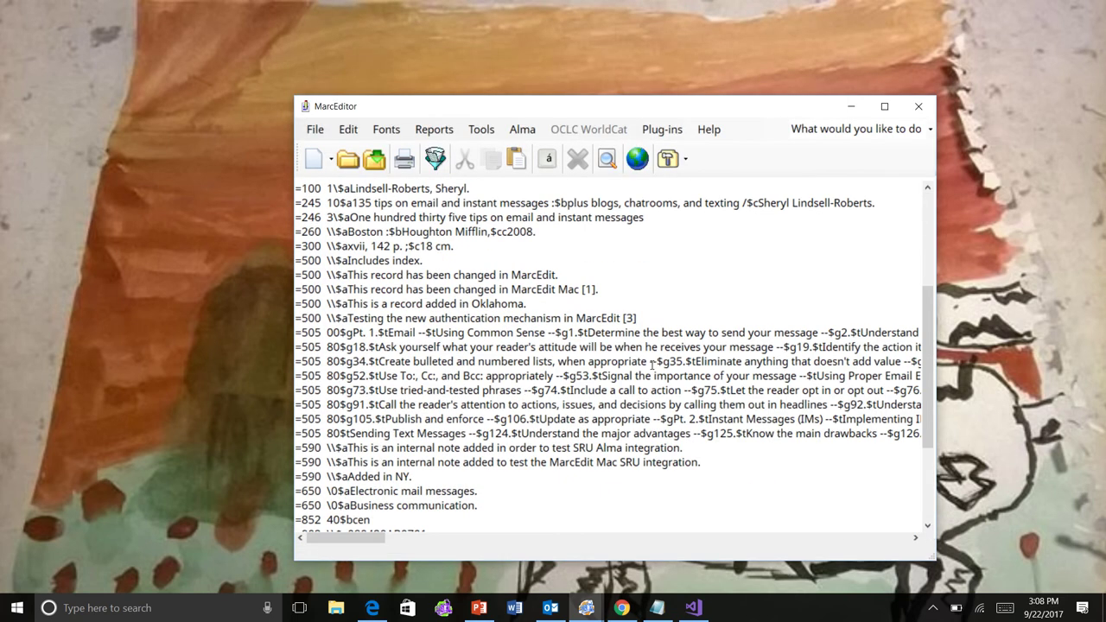
{"action": "scroll", "coordinate": [653, 364], "scroll_direction": "down", "scroll_amount": 3}
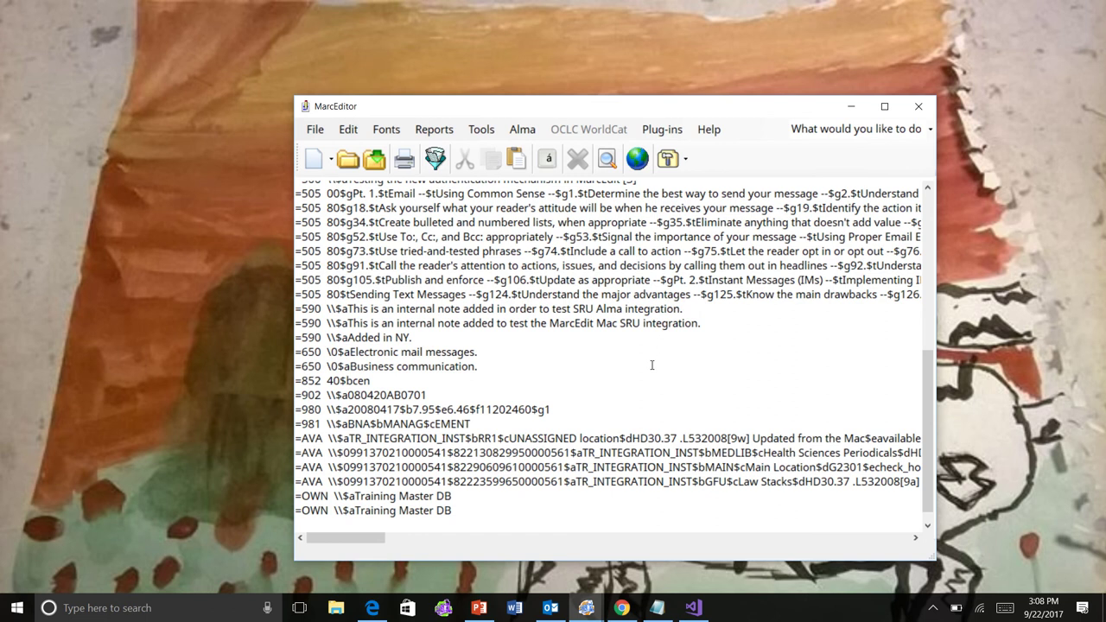
{"action": "scroll", "coordinate": [652, 364], "scroll_direction": "up", "scroll_amount": 5}
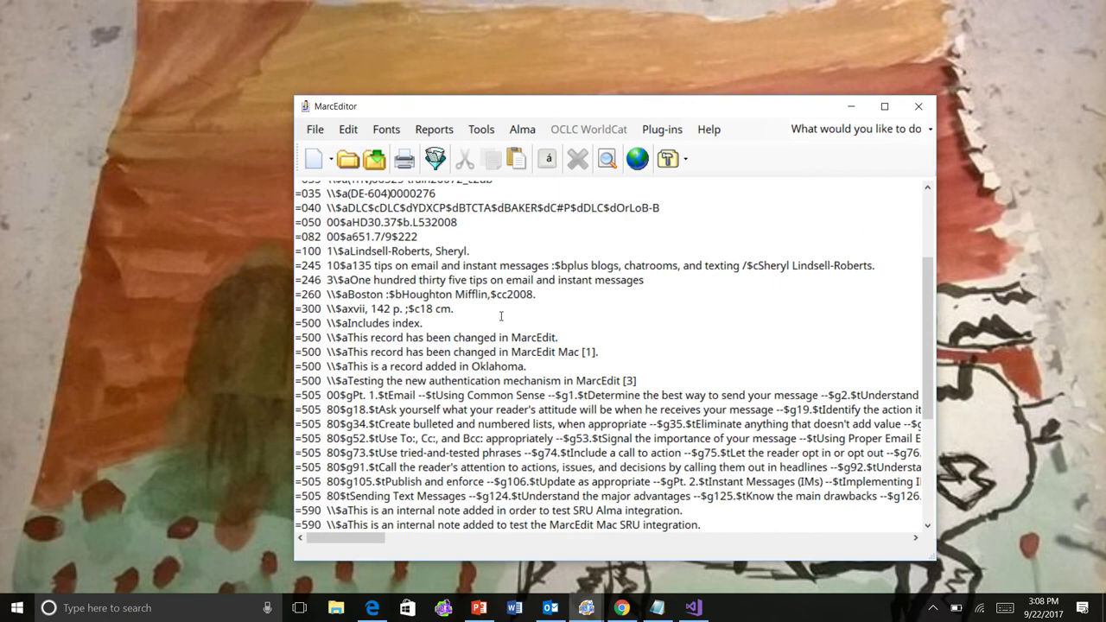
{"action": "left_click", "coordinate": [439, 316]}
In the ILS process settings, make Alma_post_process the task run on export and save
{"action": "left_click", "coordinate": [525, 136]}
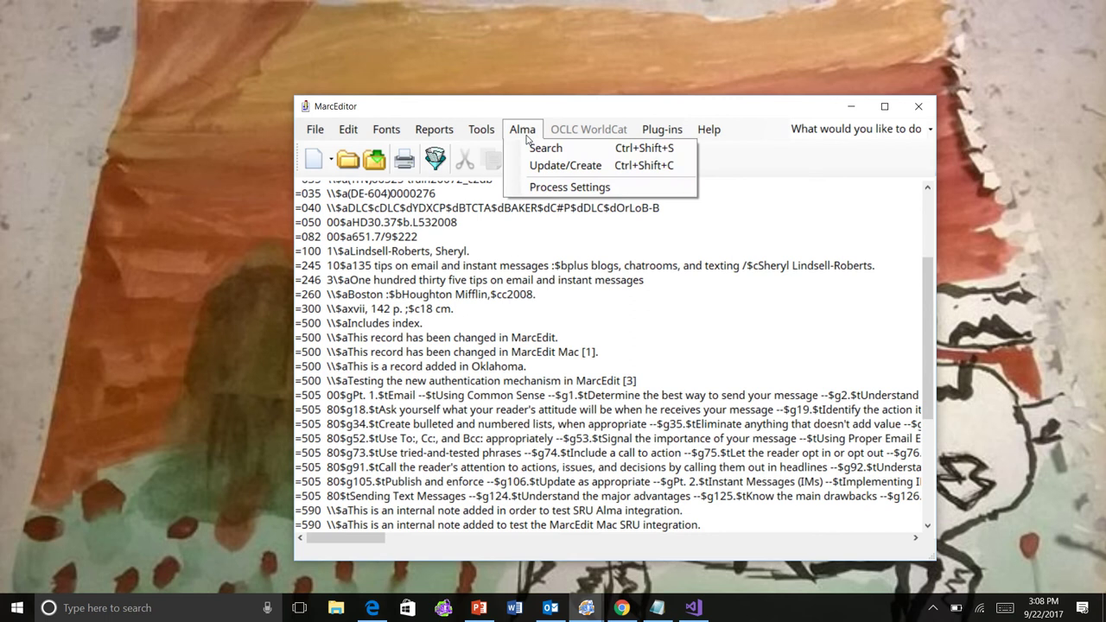
{"action": "left_click", "coordinate": [543, 191]}
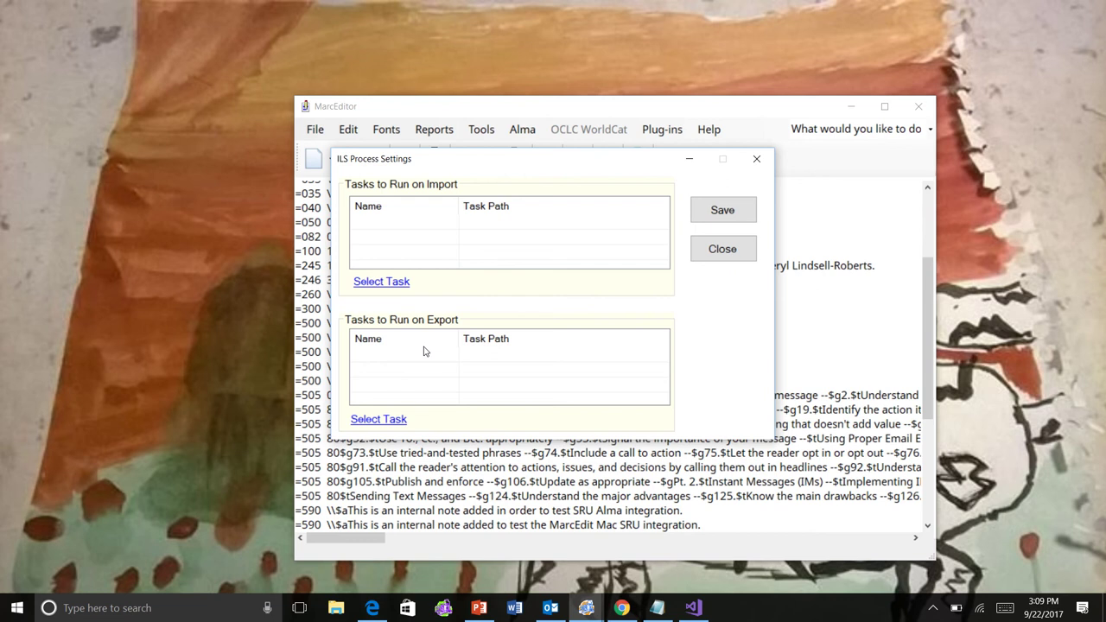
{"action": "left_click", "coordinate": [395, 421]}
{"action": "left_click", "coordinate": [500, 269]}
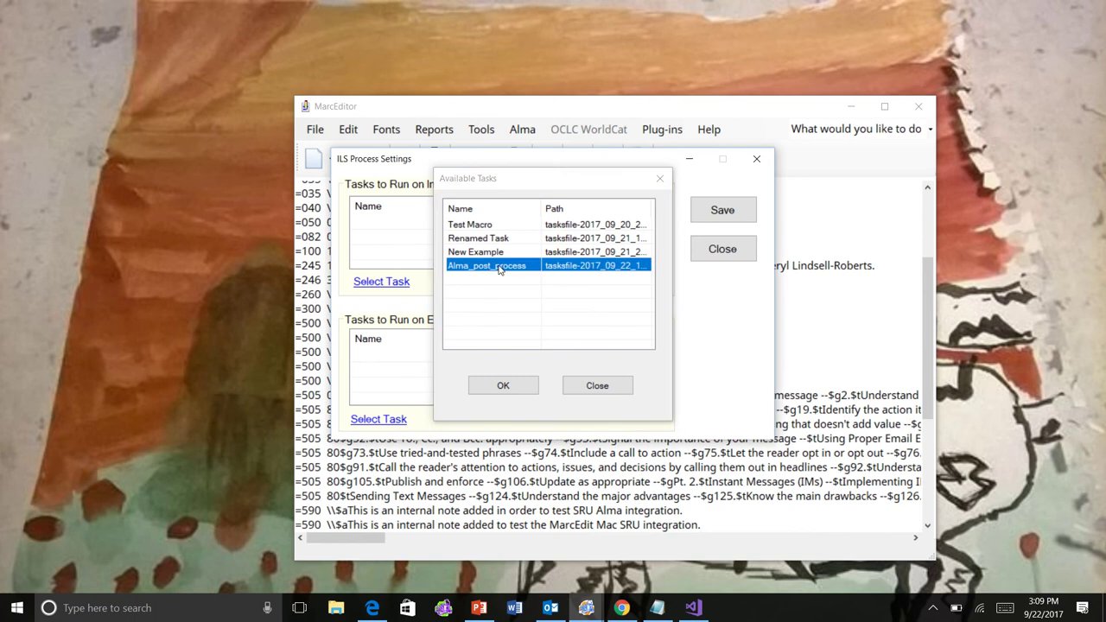
{"action": "double_click", "coordinate": [499, 269]}
{"action": "left_click", "coordinate": [714, 213]}
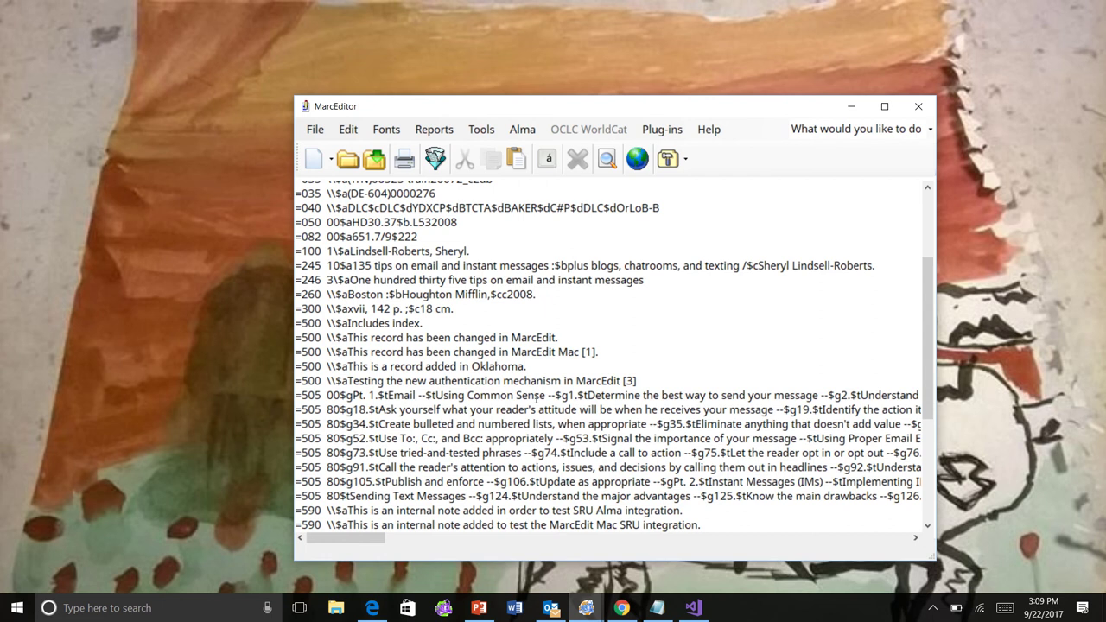
Send the record to Alma with Update/Create and acknowledge the 1-record processed message
{"action": "left_click", "coordinate": [524, 131]}
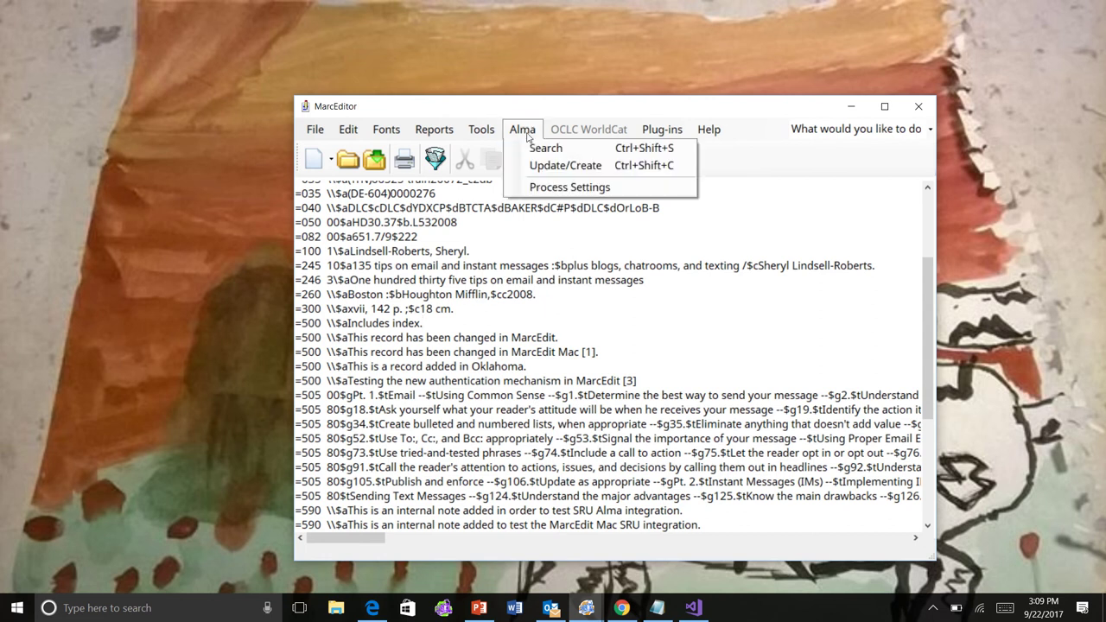
{"action": "left_click", "coordinate": [543, 169]}
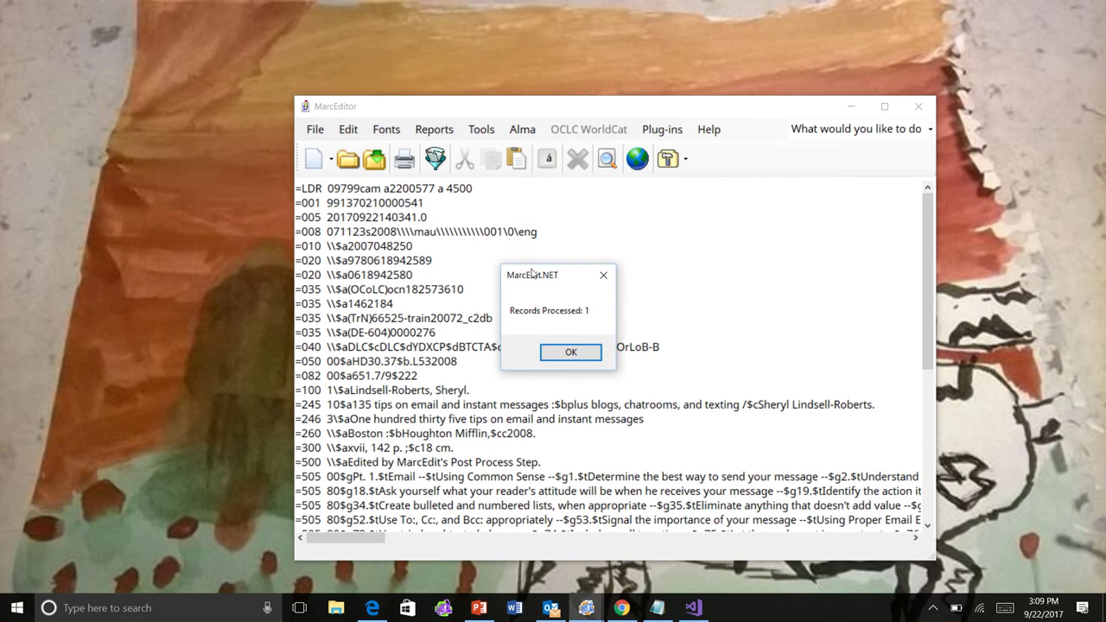
{"action": "left_click", "coordinate": [563, 350]}
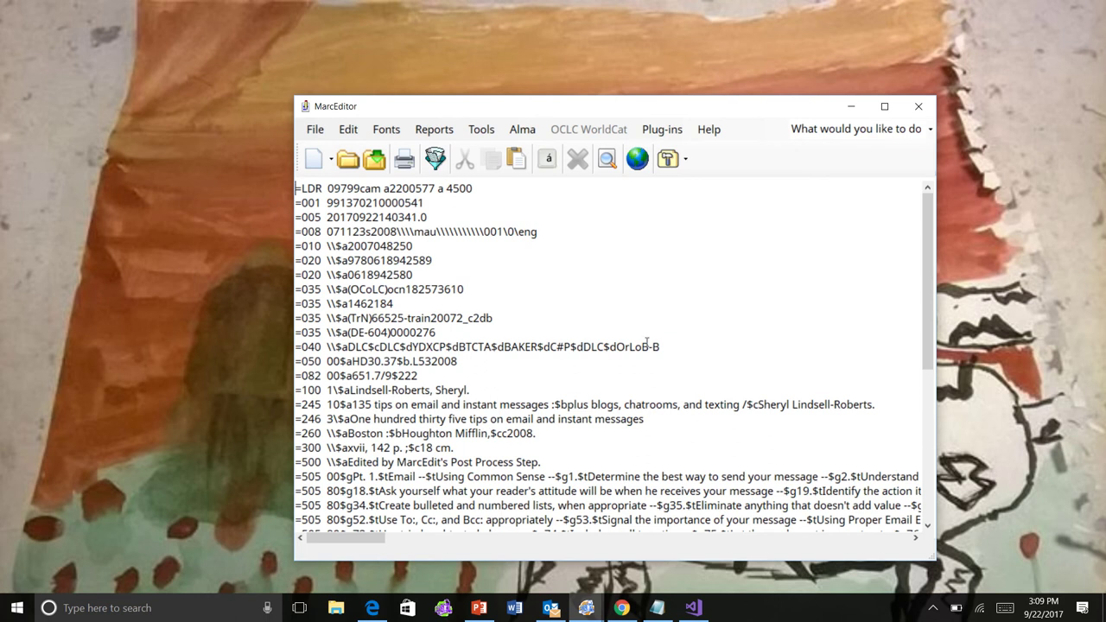
Close MarcEditor without saving, re-download the '135' record from Alma, and close the search window
{"action": "left_click", "coordinate": [919, 105]}
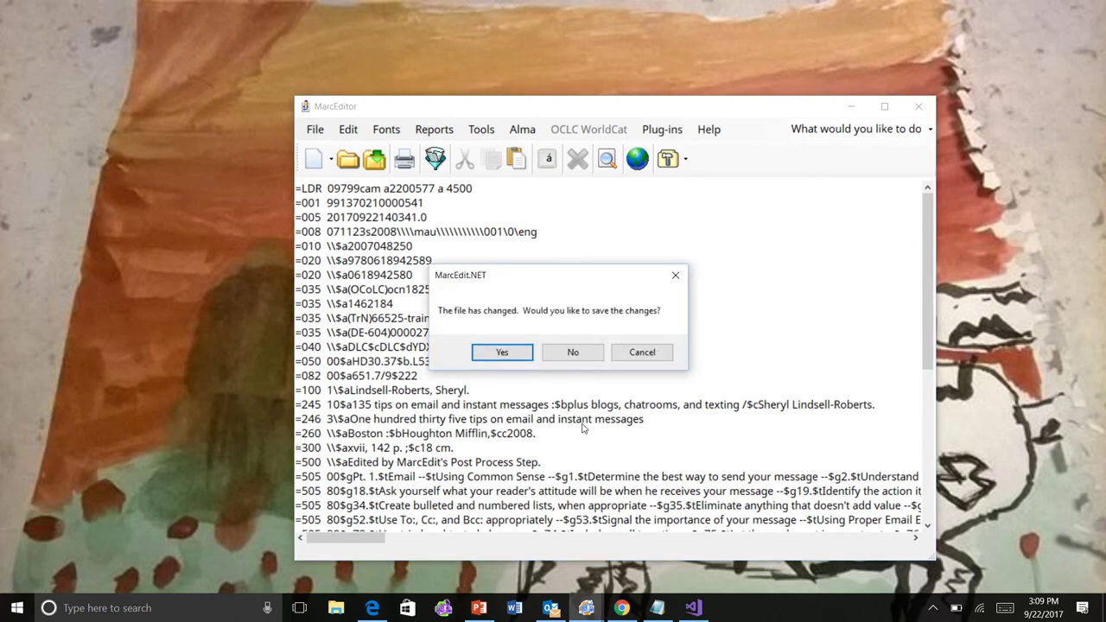
{"action": "left_click", "coordinate": [573, 354]}
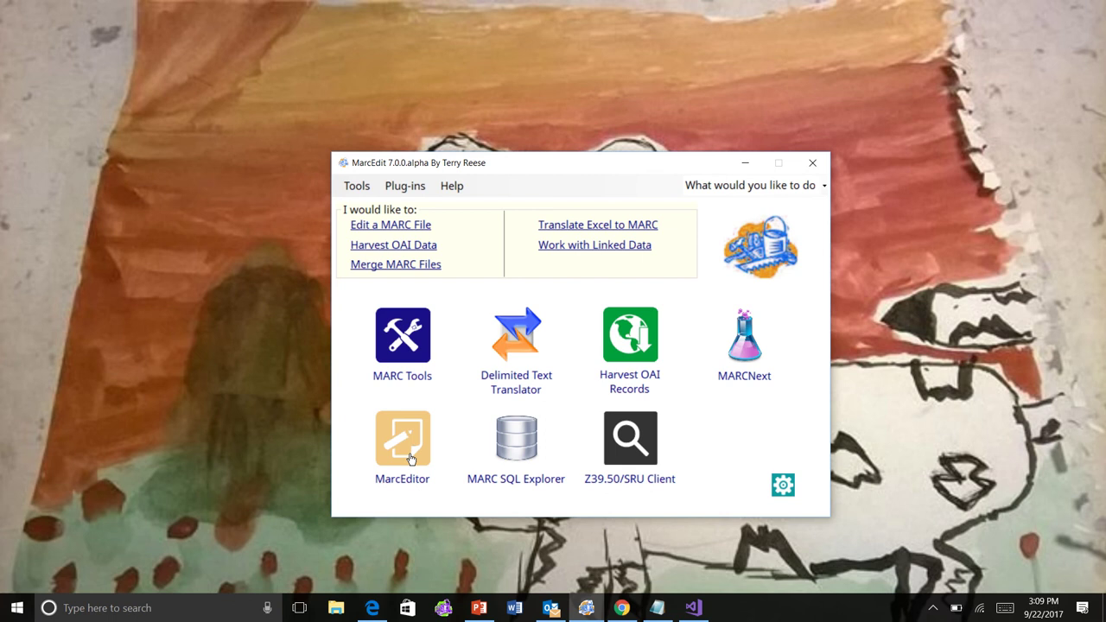
{"action": "left_click", "coordinate": [523, 129]}
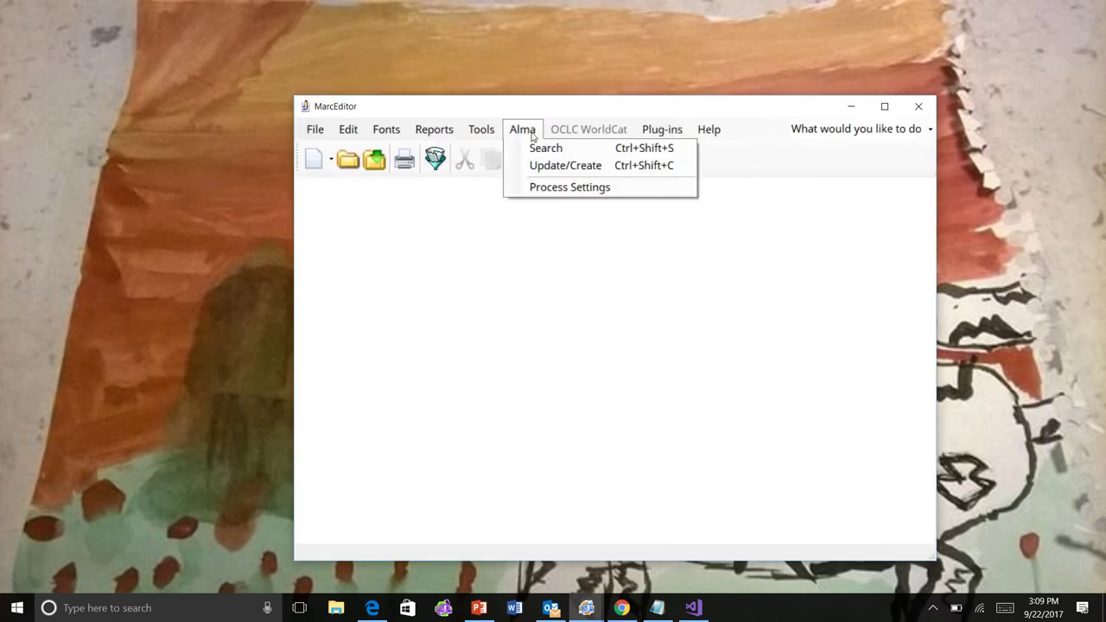
{"action": "left_click", "coordinate": [546, 149]}
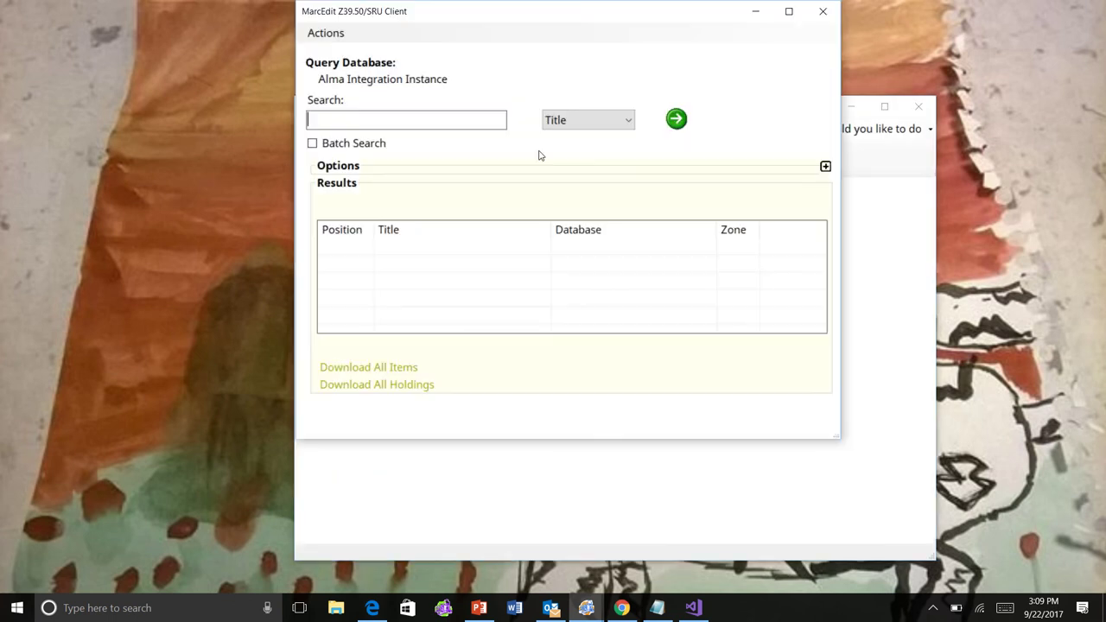
{"action": "type", "text": "135"}
{"action": "key", "text": "Return"}
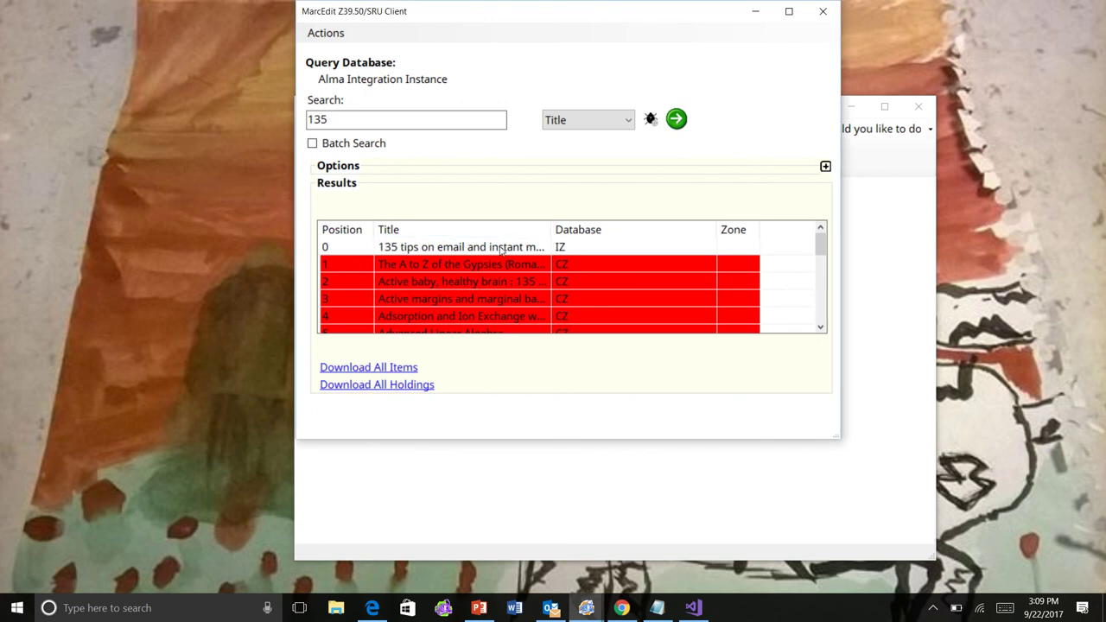
{"action": "double_click", "coordinate": [501, 251]}
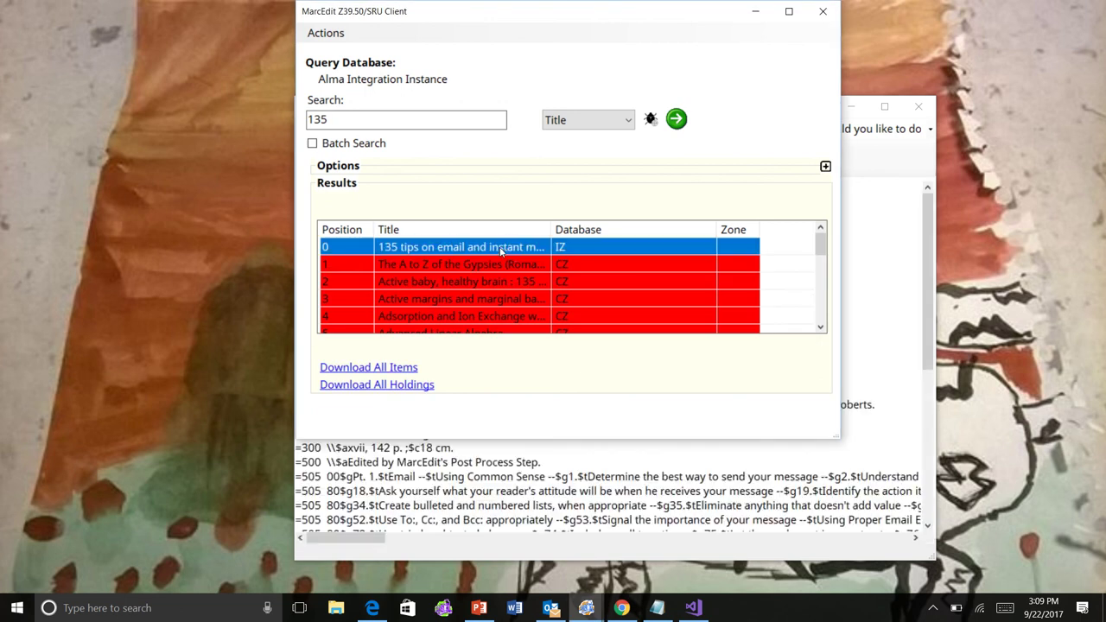
{"action": "left_click", "coordinate": [823, 11]}
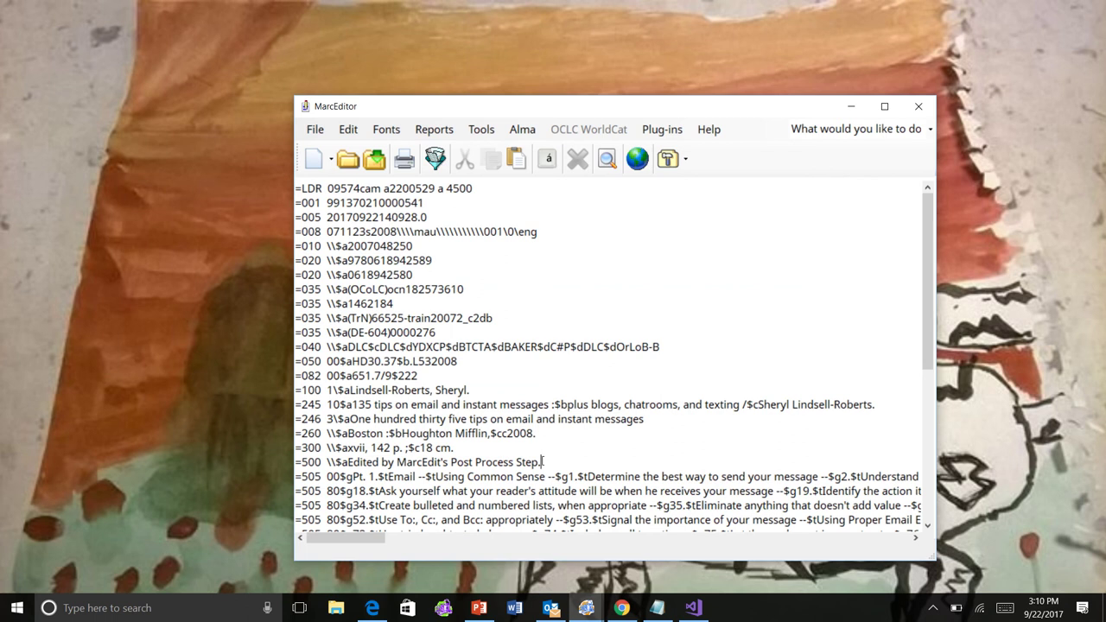
{"action": "key", "text": "Down"}
{"action": "key", "text": "Down"}
{"action": "key", "text": "Down"}
{"action": "key", "text": "Down"}
{"action": "key", "text": "Down"}
{"action": "key", "text": "Down"}
{"action": "key", "text": "Down"}
{"action": "key", "text": "Down"}
{"action": "key", "text": "Down"}
{"action": "key", "text": "Down"}
{"action": "key", "text": "Down"}
{"action": "key", "text": "Down"}
{"action": "key", "text": "Down"}
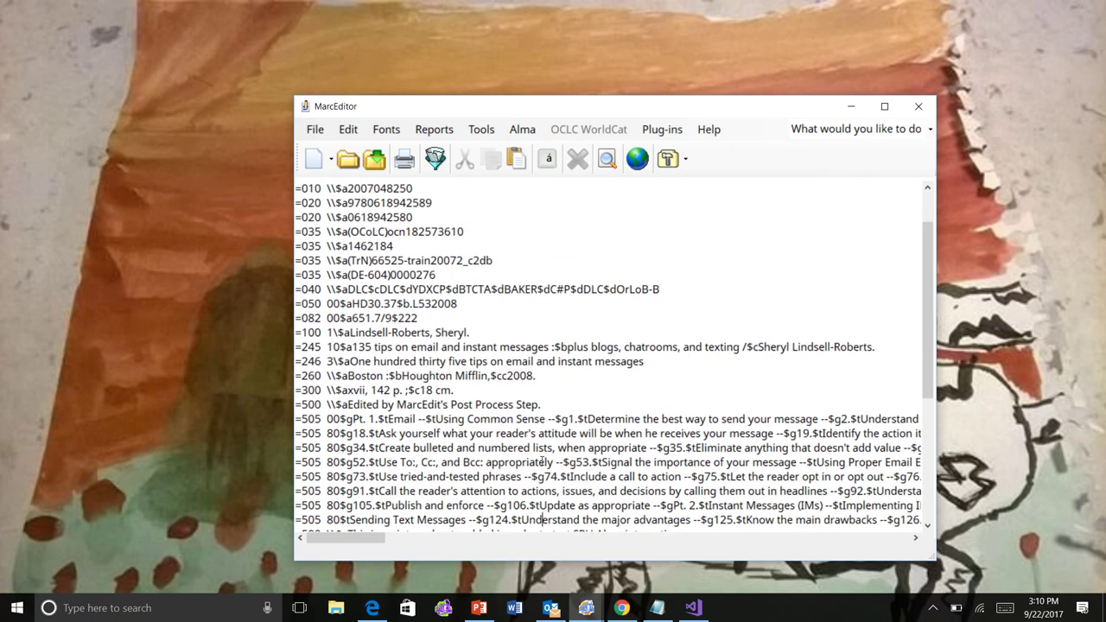